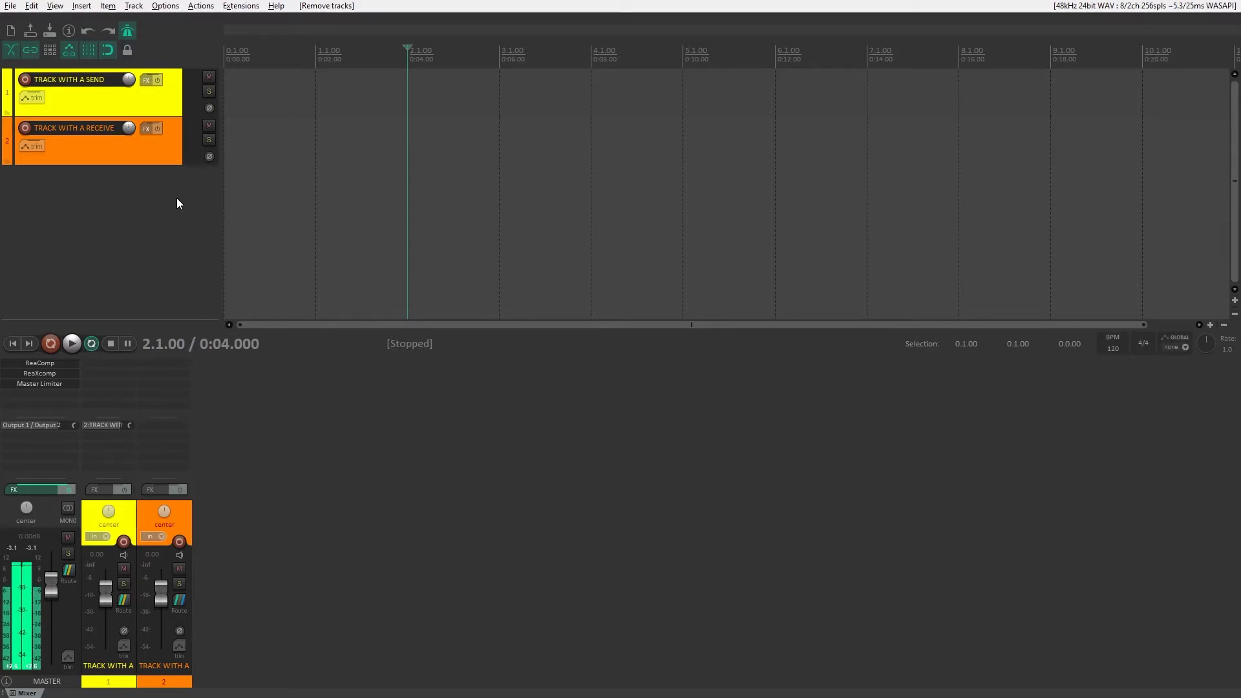
Step: Insert a track from the Creative 'Quantized Virtual Instrument with 2 bar loop' template, then deselect it
right_click(173, 201)
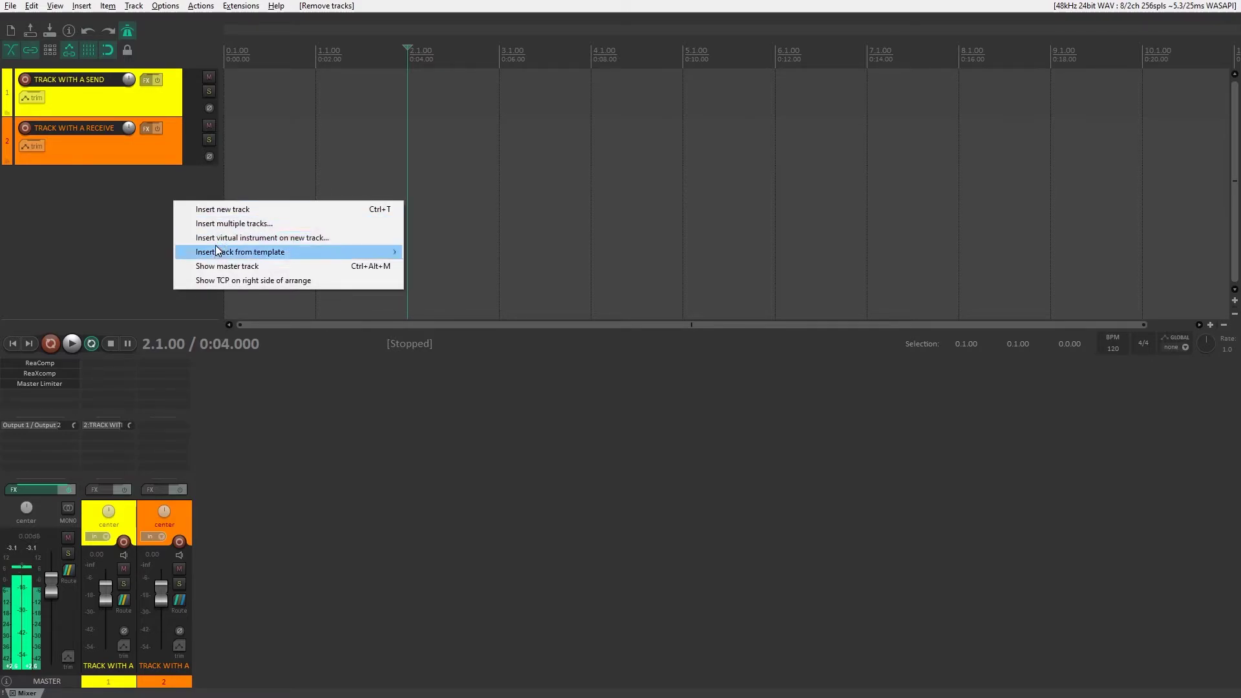
mouse_move(215, 246)
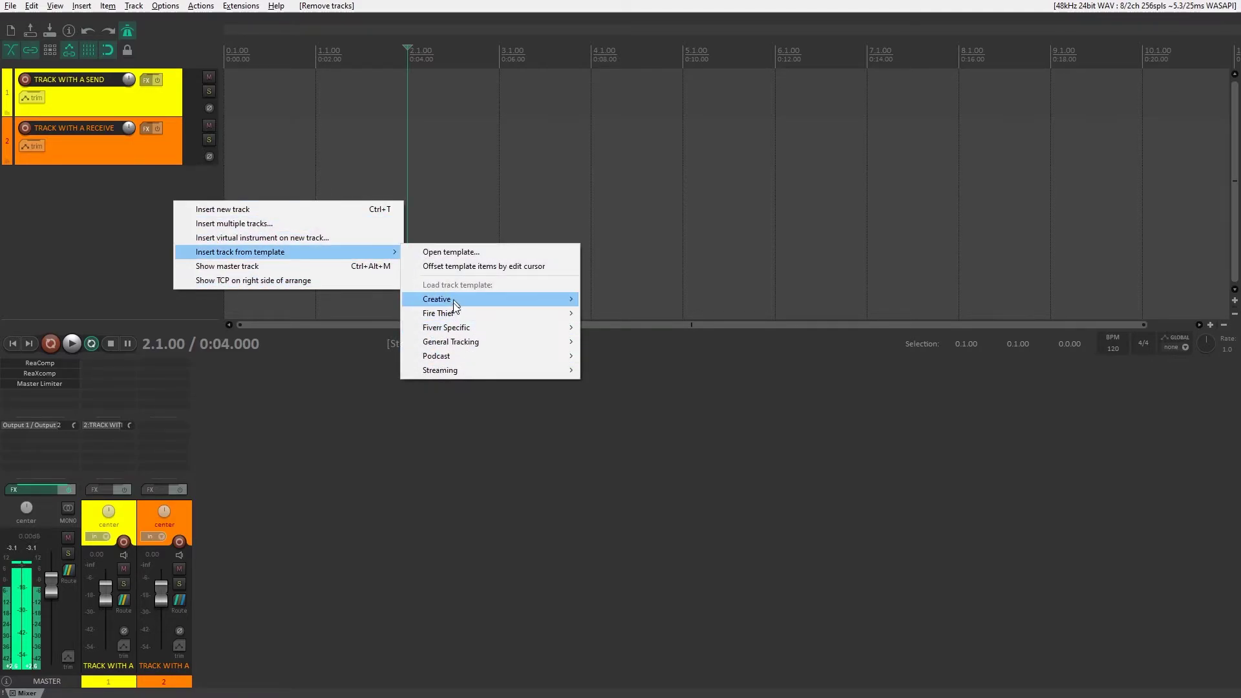
mouse_move(464, 298)
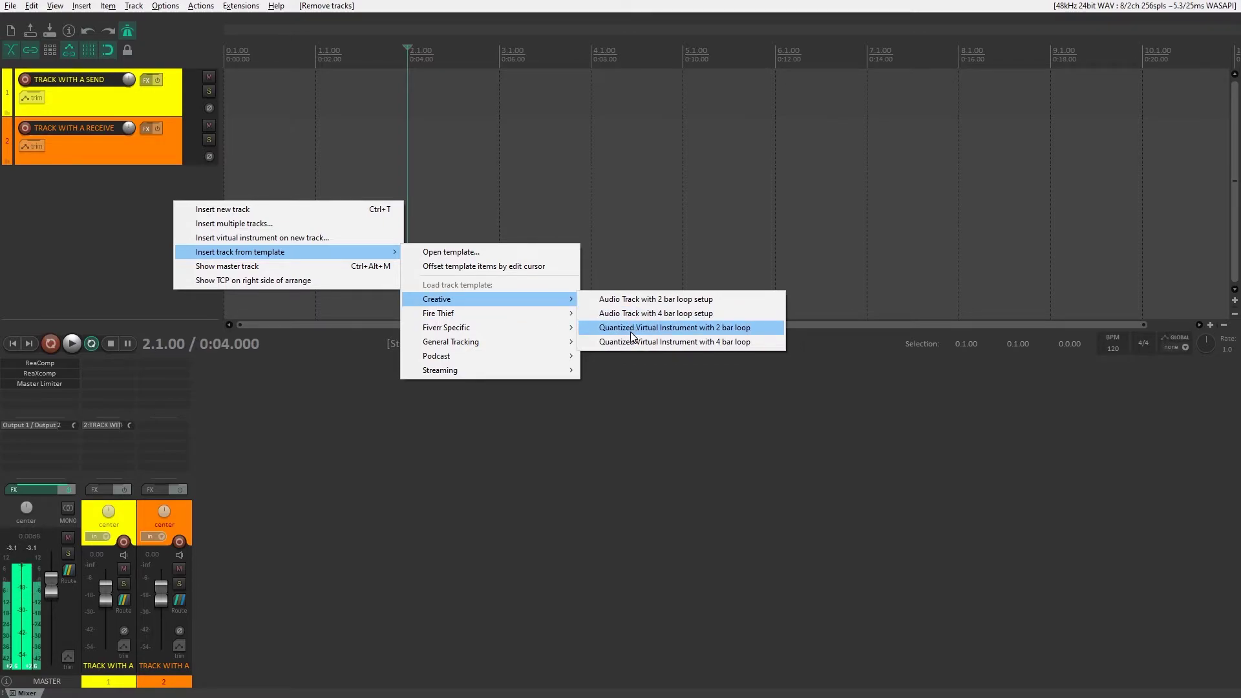
left_click(703, 333)
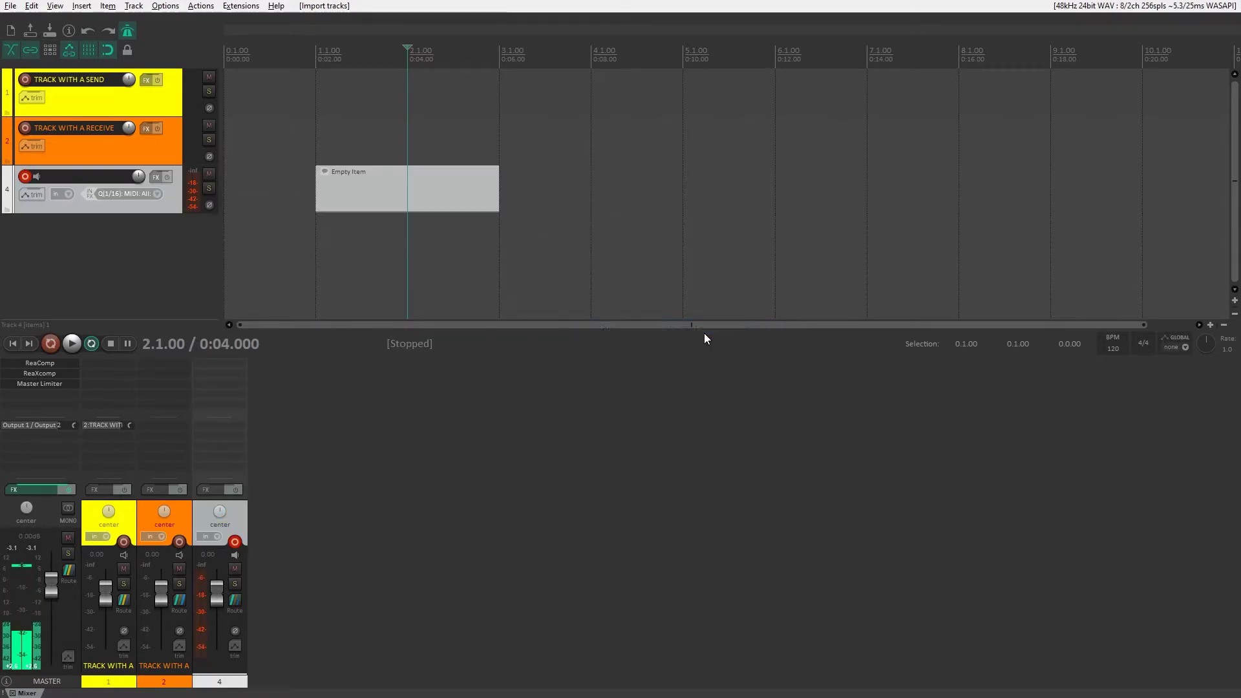
left_click(165, 252)
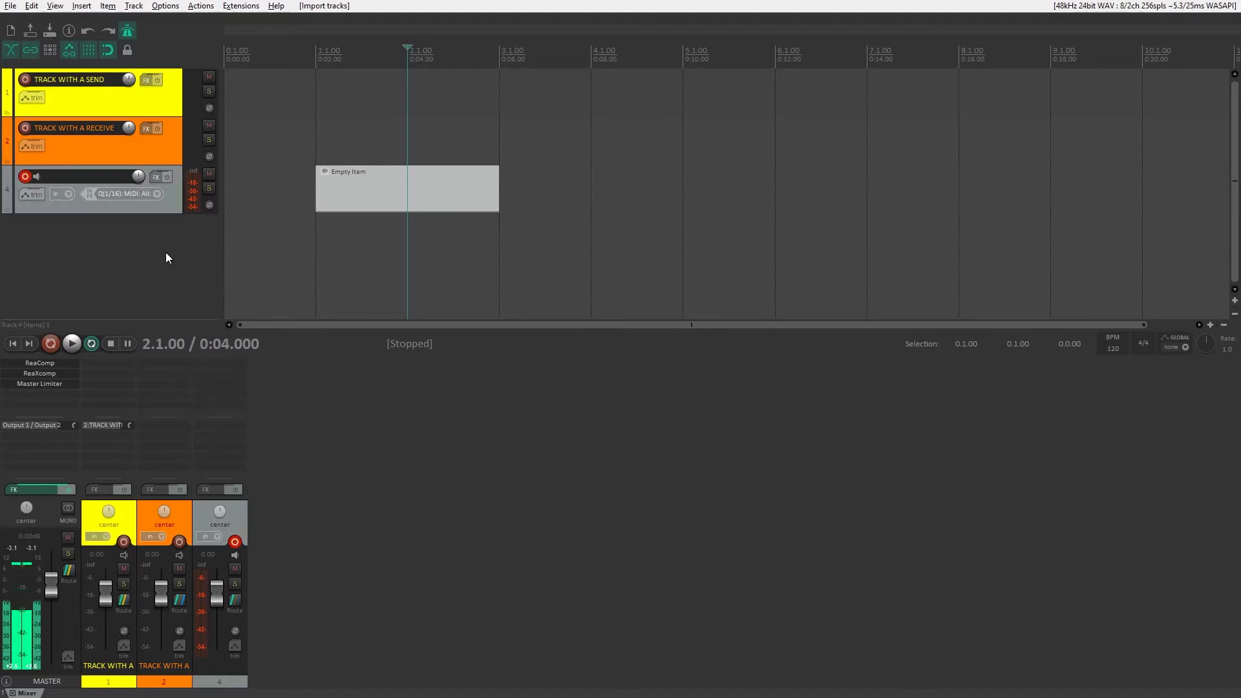
left_click(174, 202)
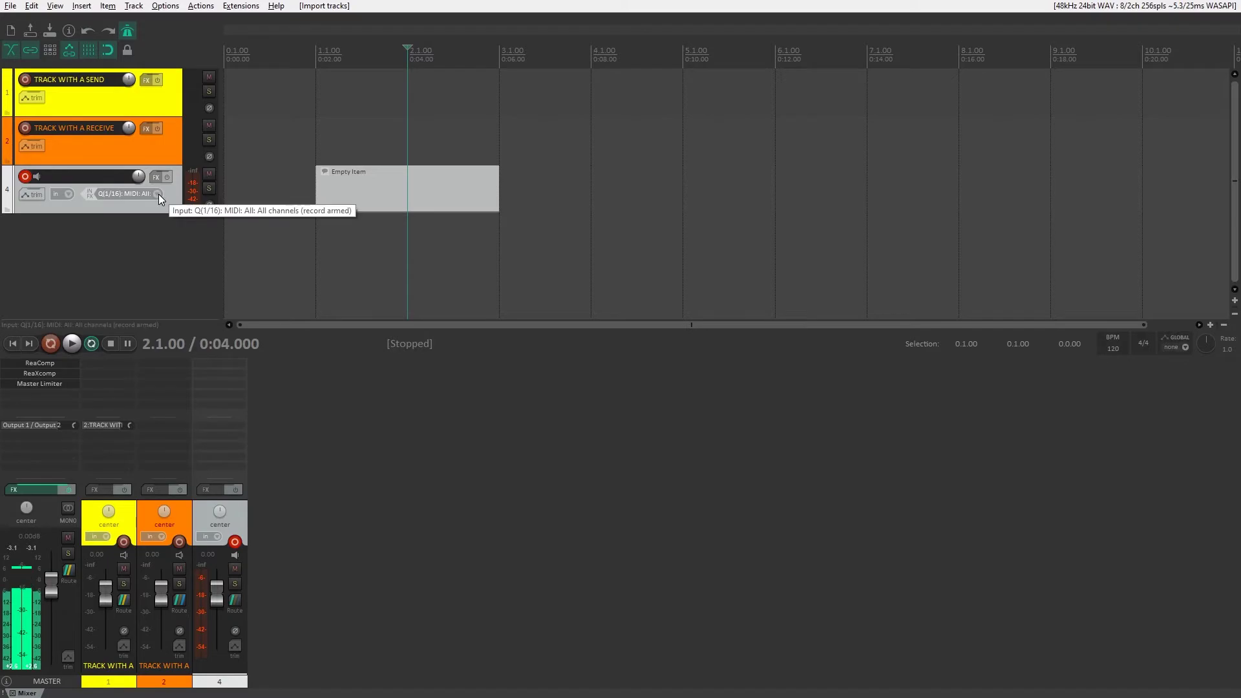
left_click(349, 193)
right_click(366, 188)
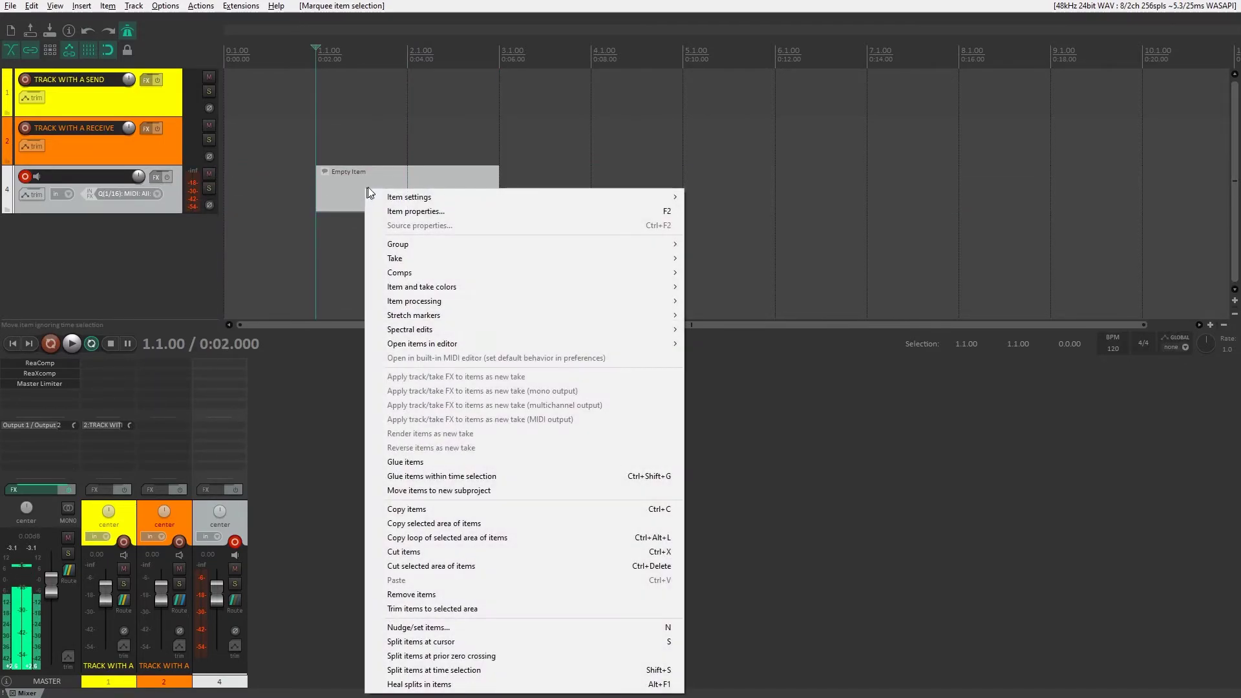
mouse_move(430, 197)
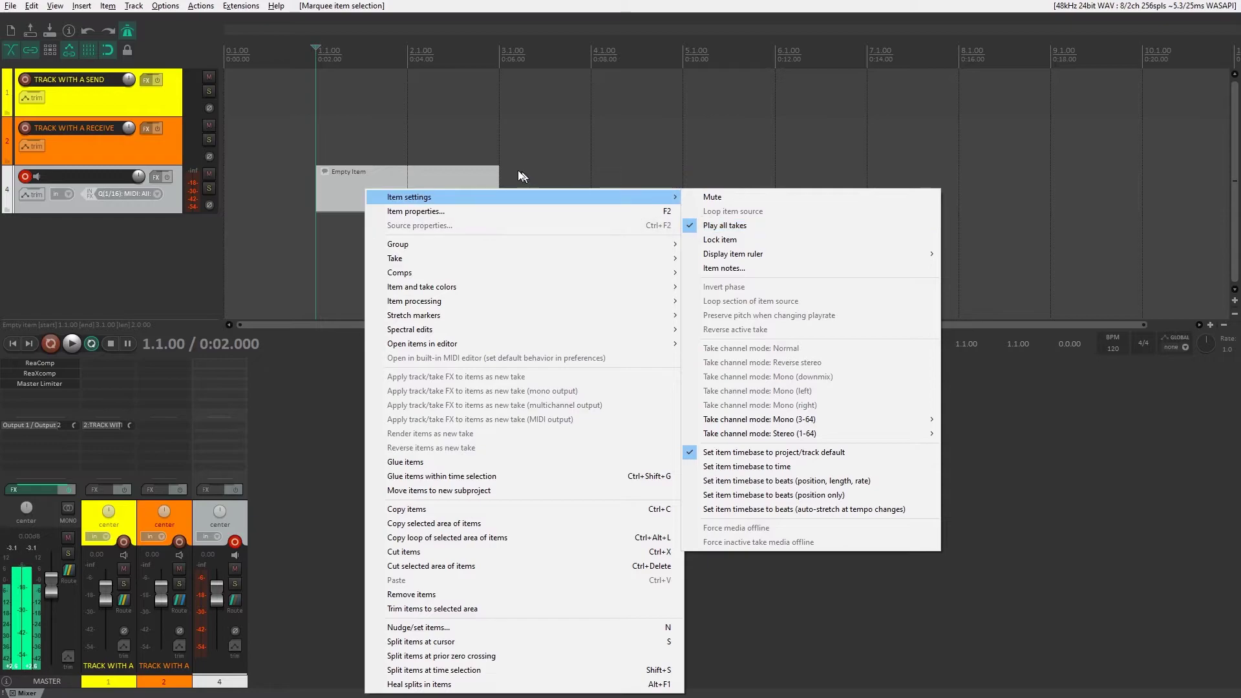
left_click(405, 173)
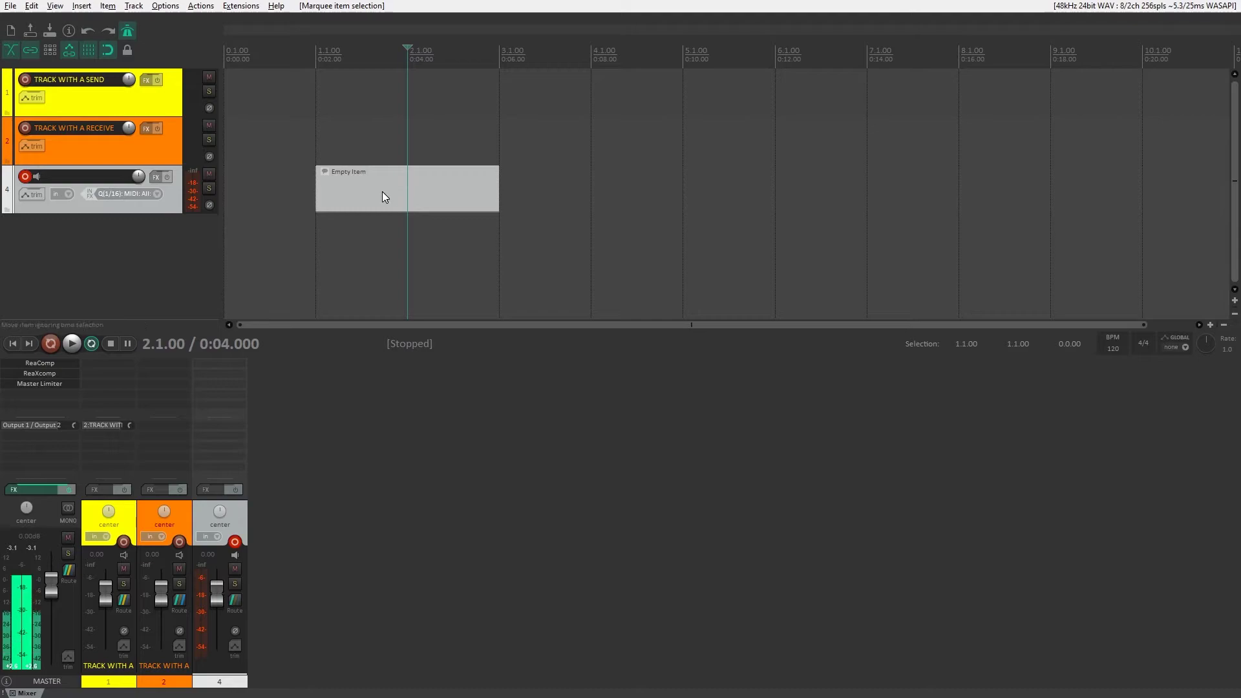
Step: Set the record mode to time selection auto punch
left_click(165, 6)
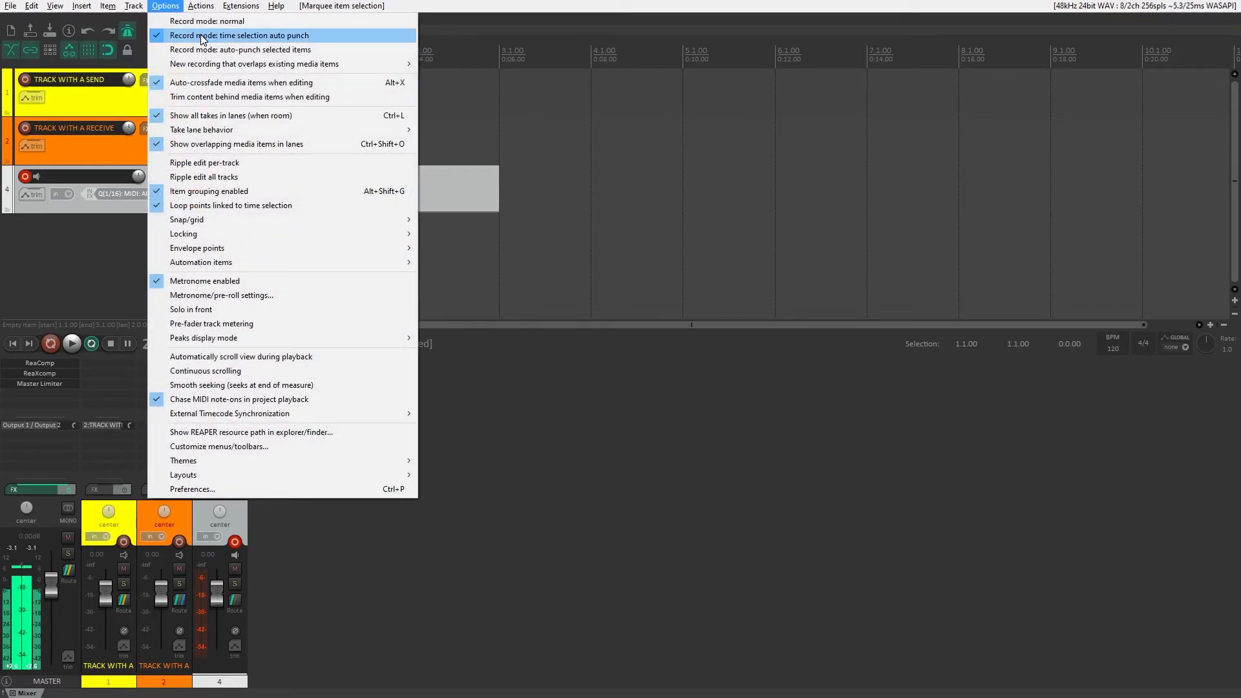
left_click(191, 20)
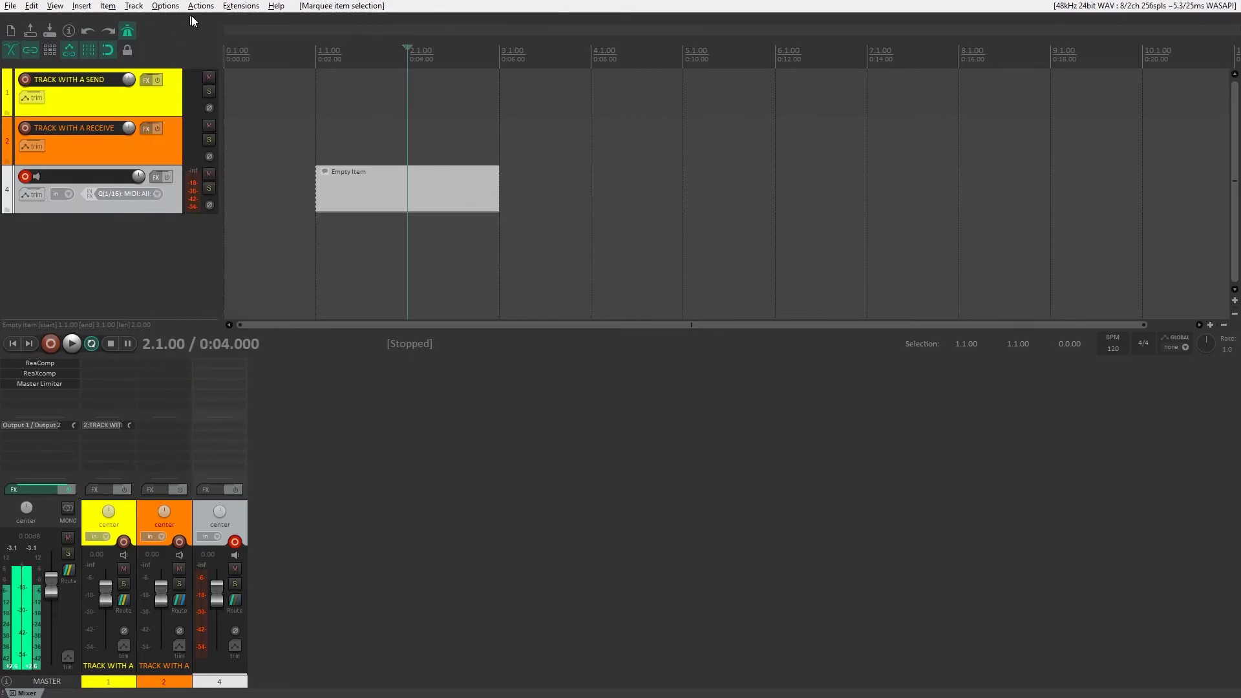
left_click(167, 8)
left_click(200, 32)
Step: Set the time selection to the empty item's two bars, 1.1.00 to 3.1.00
left_click(155, 225)
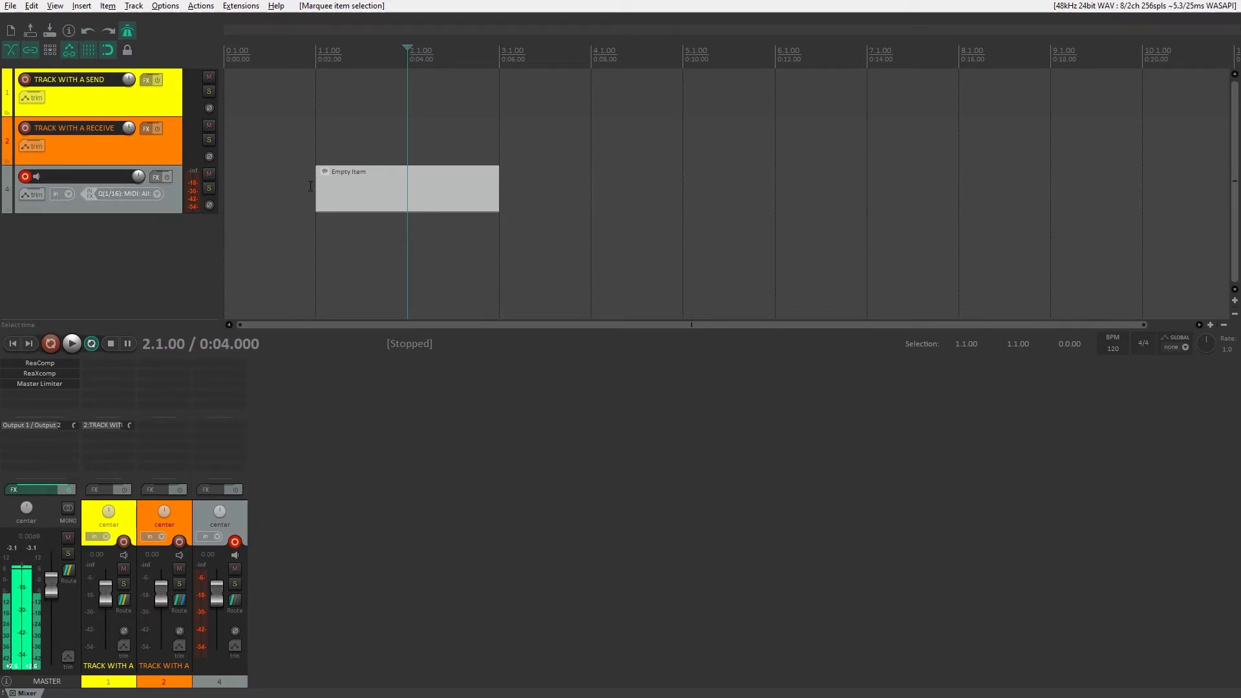
left_click(339, 199)
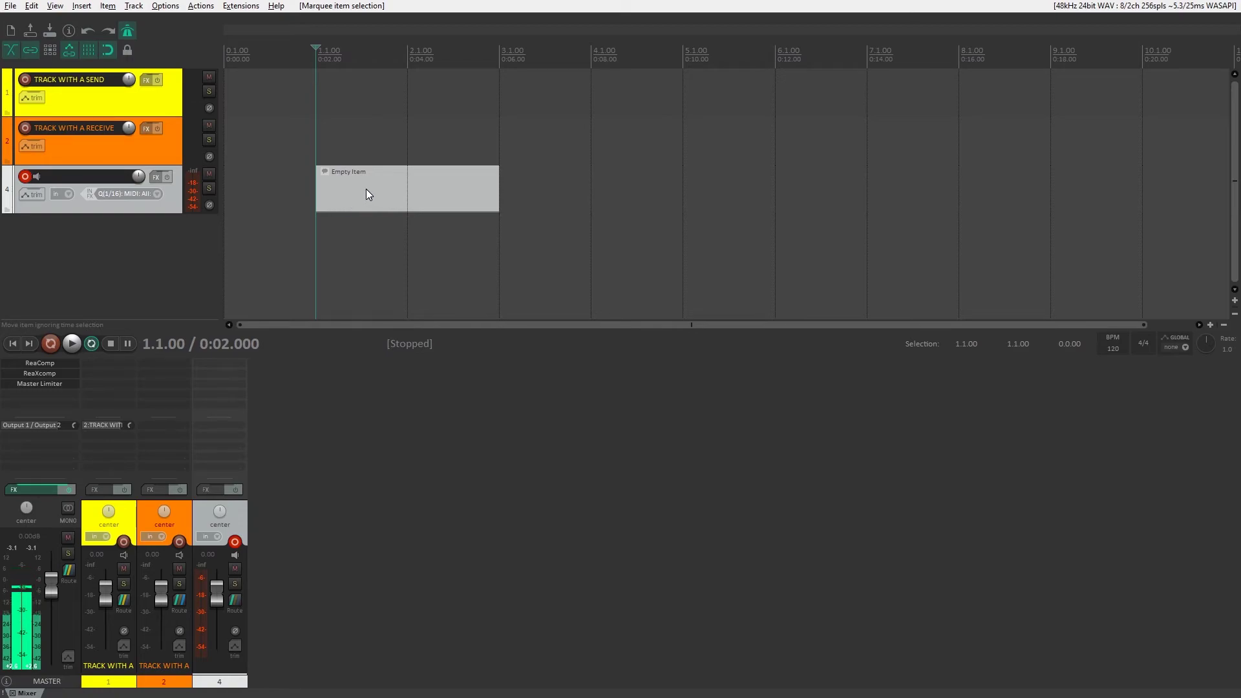
double_click(382, 188, "shift")
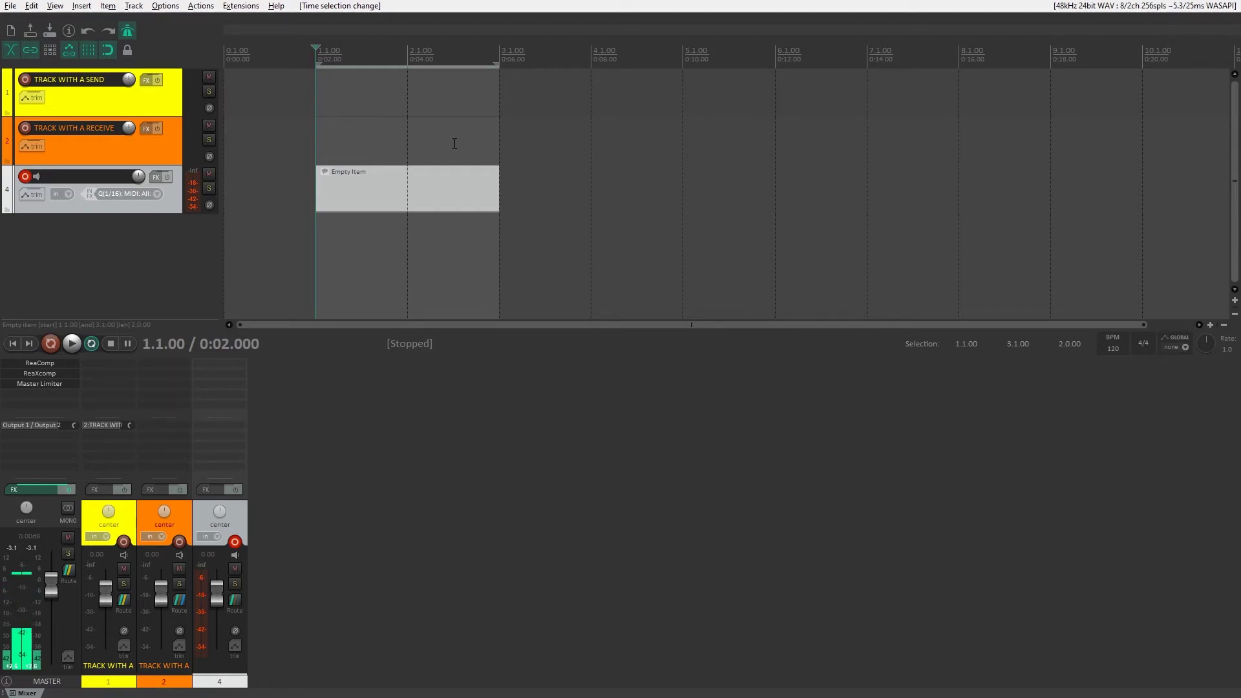
Step: Add the bpm plugin to track 4's FX chain and open the Virtual MIDI keyboard with Alt+B
double_click(215, 365)
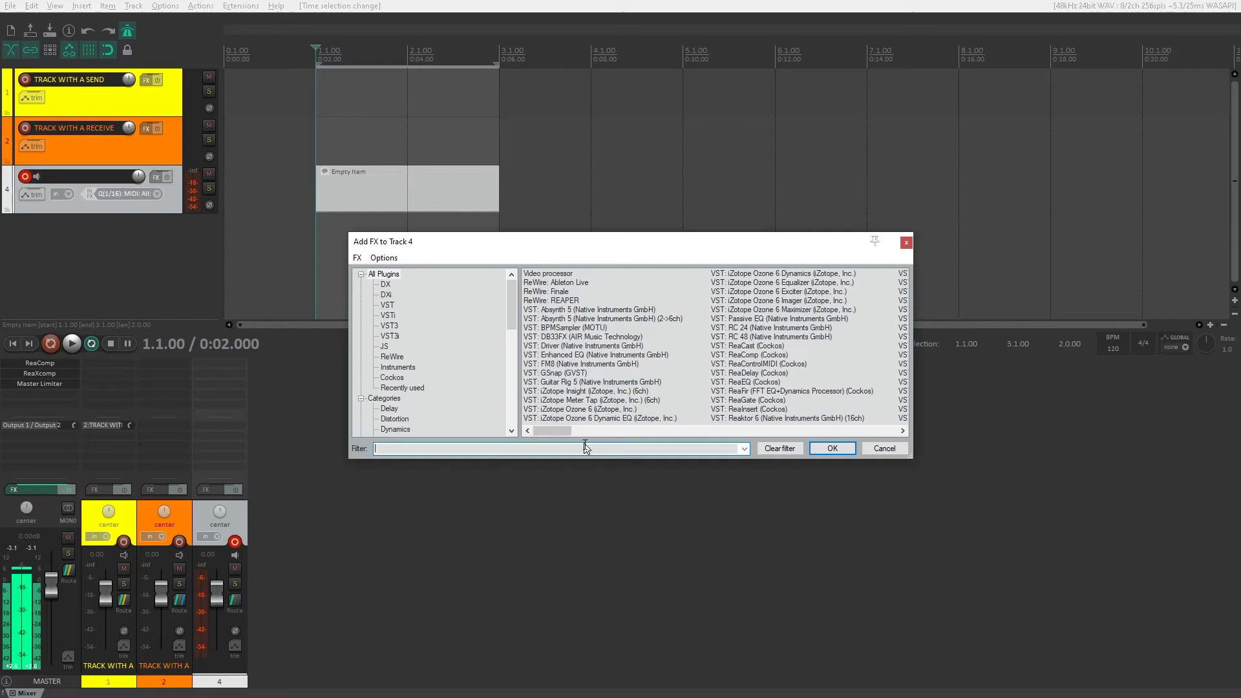
type("bpm")
key("Return")
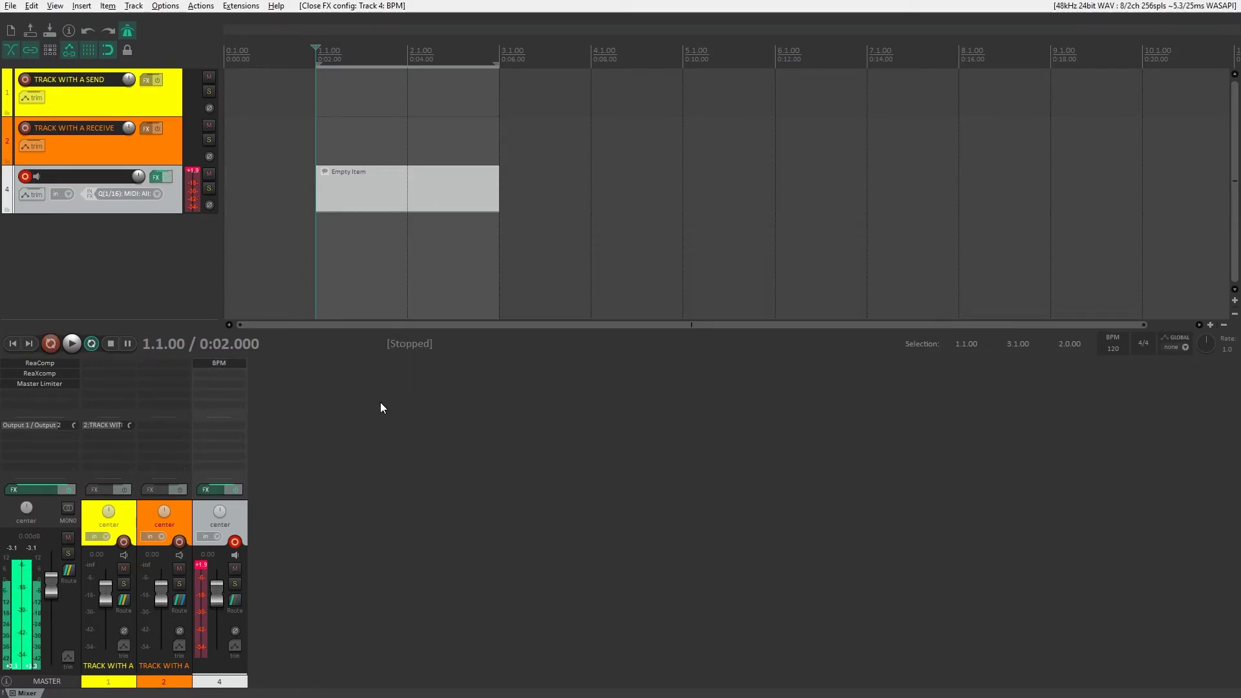
key("alt+b")
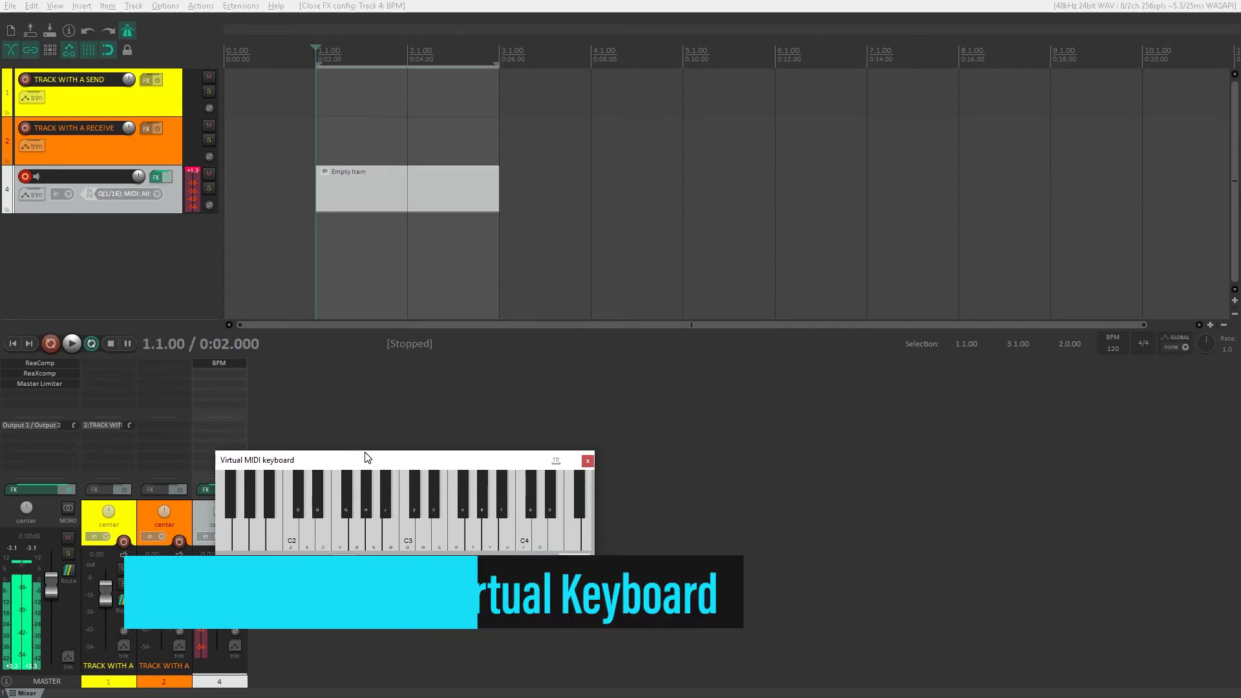
key("z")
key("z")
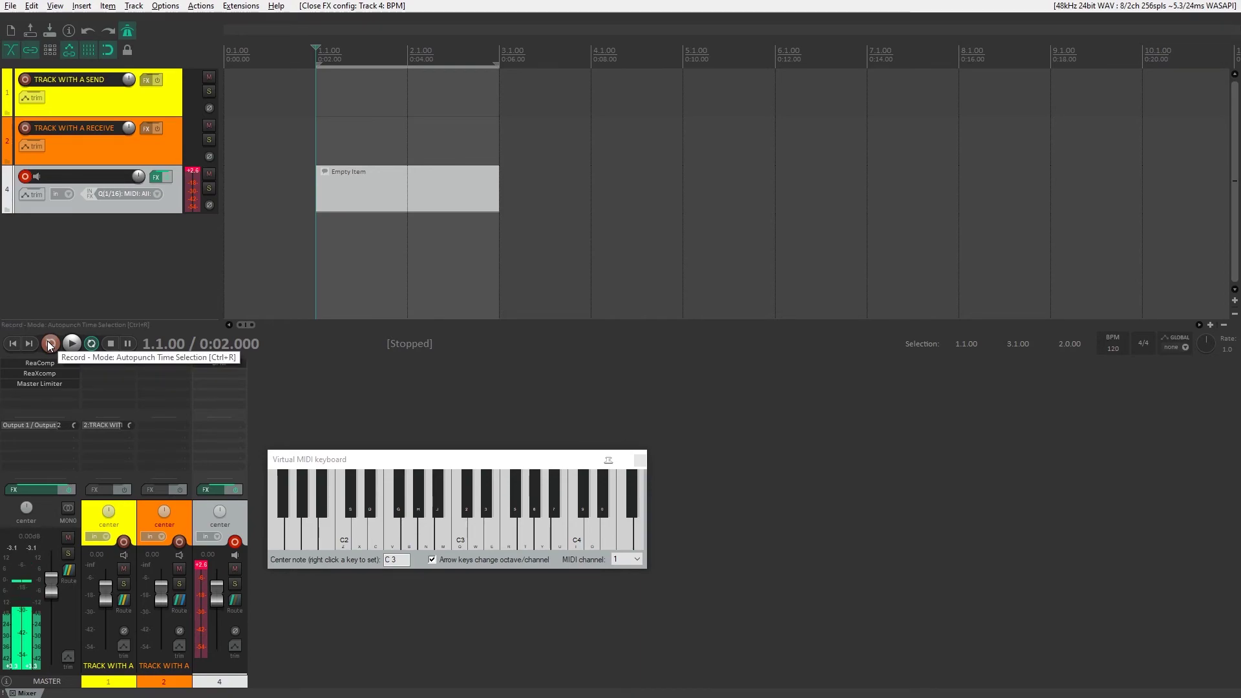
Step: Loop-record MIDI takes into track 4, playing G and D notes on the virtual keyboard, then stop
left_click(50, 345)
left_click(377, 461)
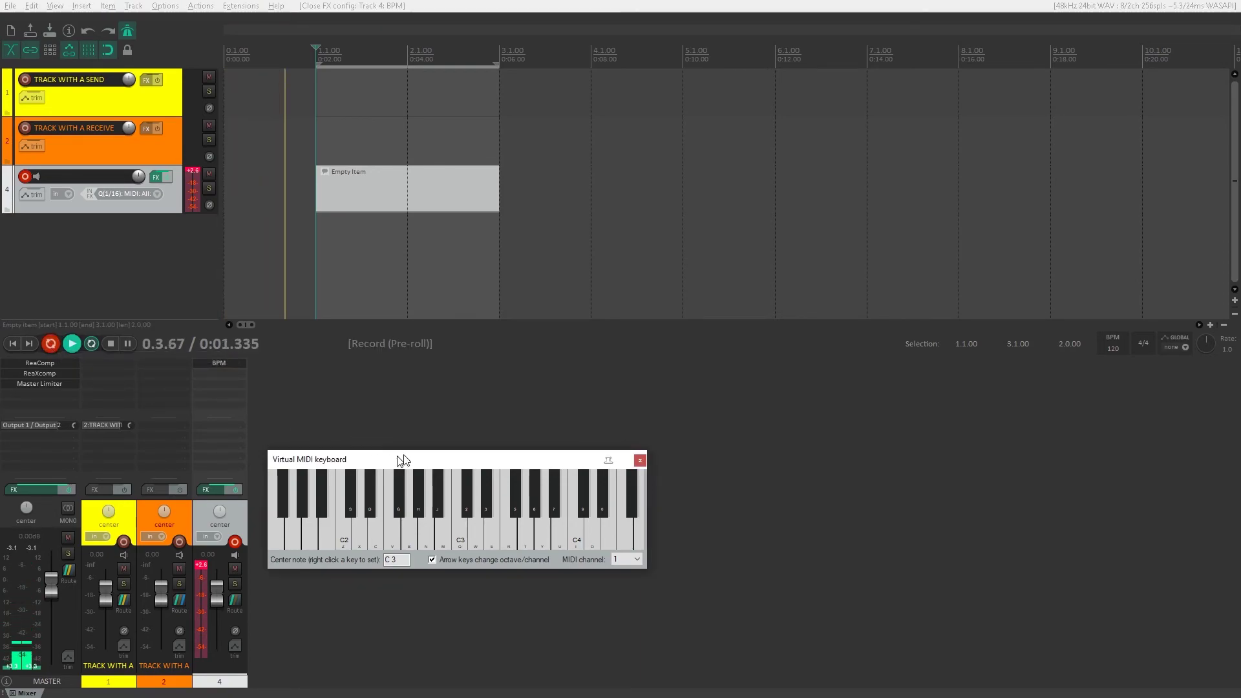
key("g")
key("g")
key("g")
key("g")
key("g")
key("g")
key("g")
key("g")
key("g")
key("g")
key("g")
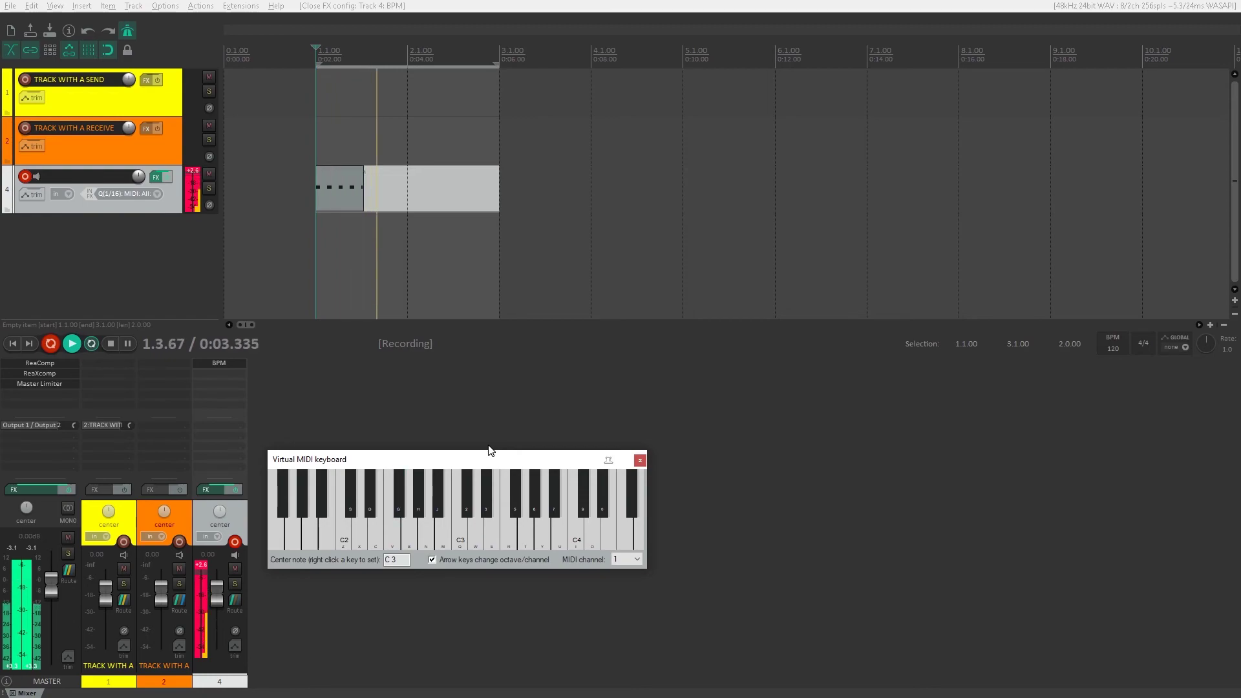
key("g")
key("g")
key("g")
key("g")
key("g")
key("g")
key("g")
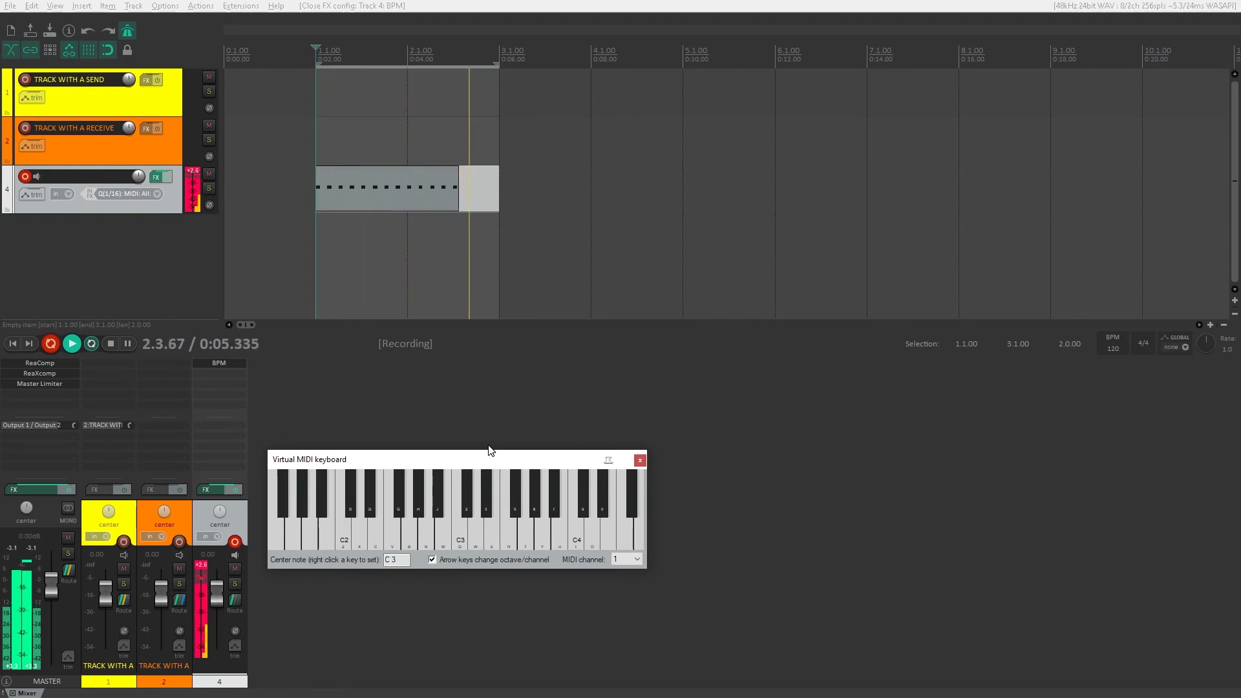
key("g")
key("g")
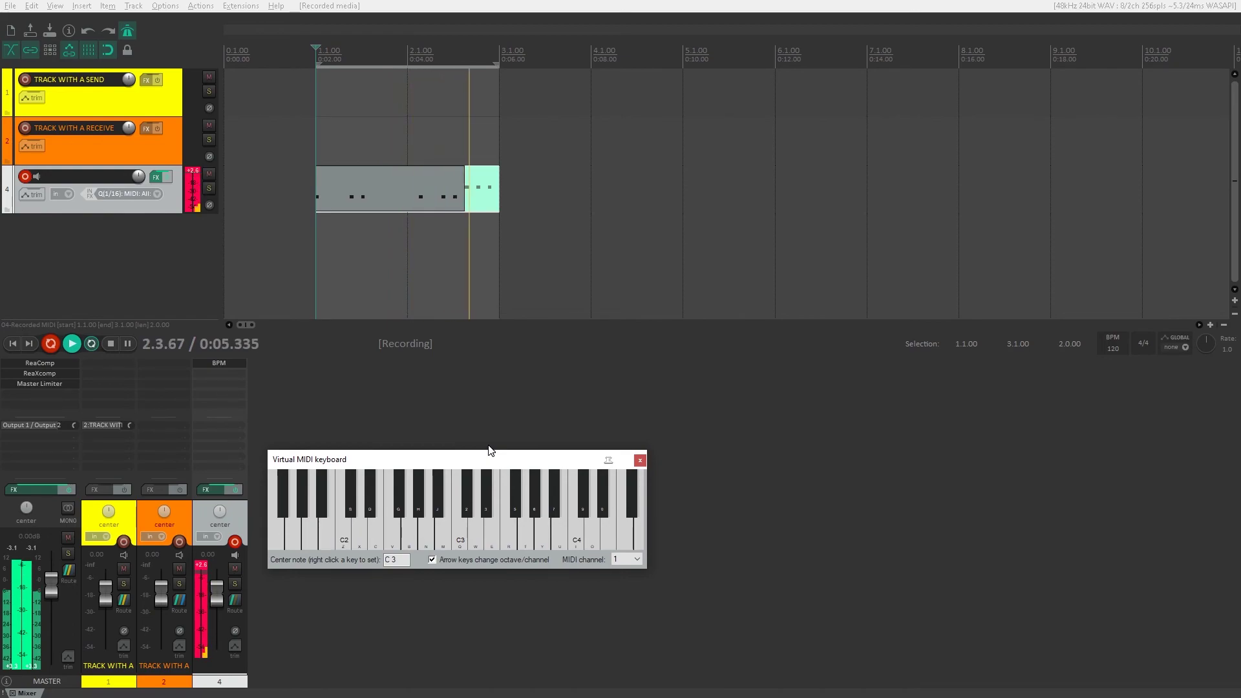
key("g")
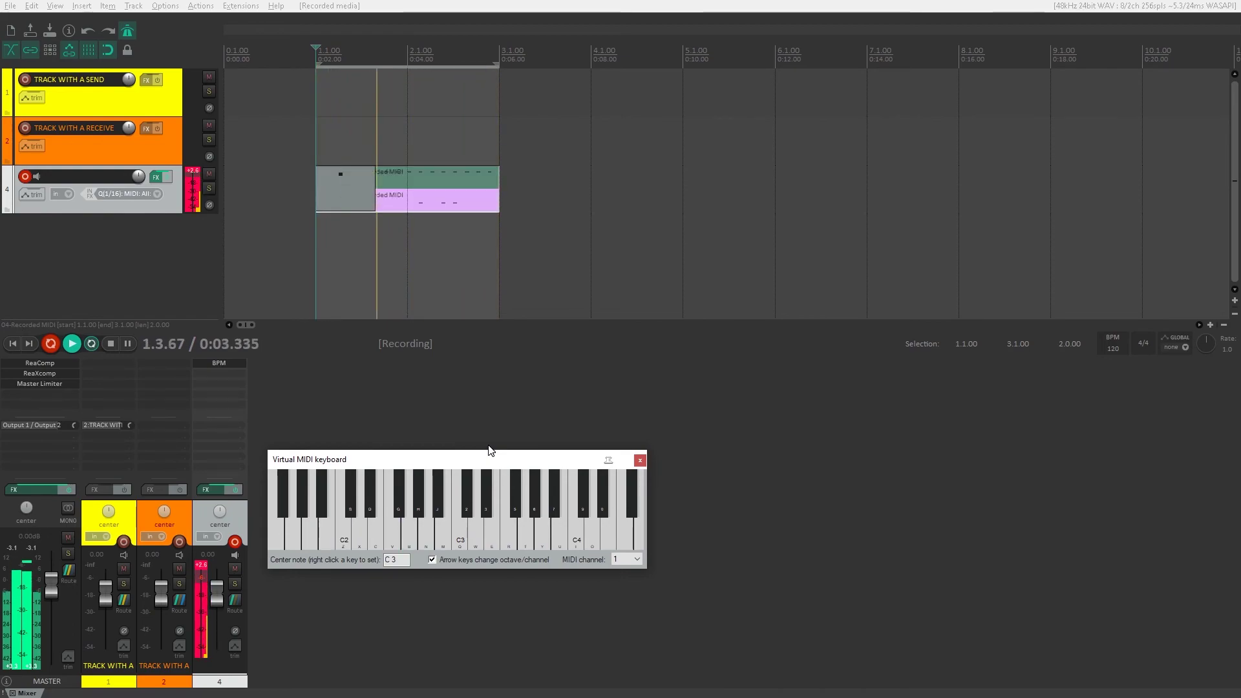
key("d")
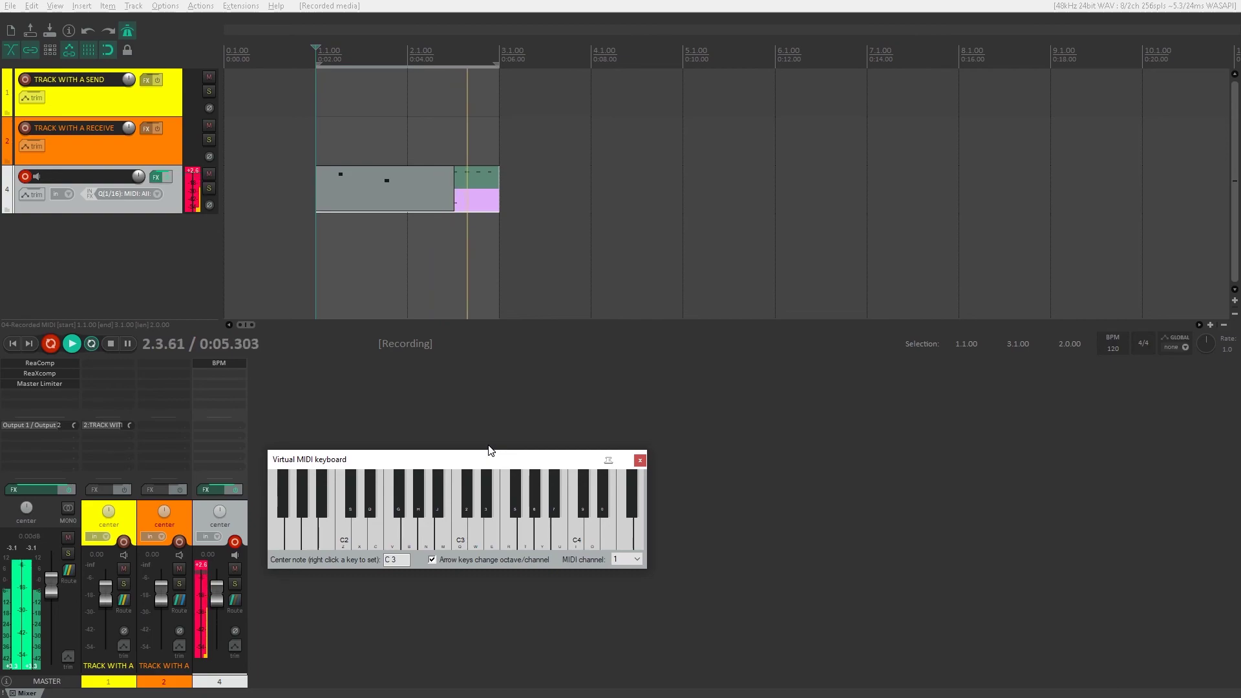
key("d")
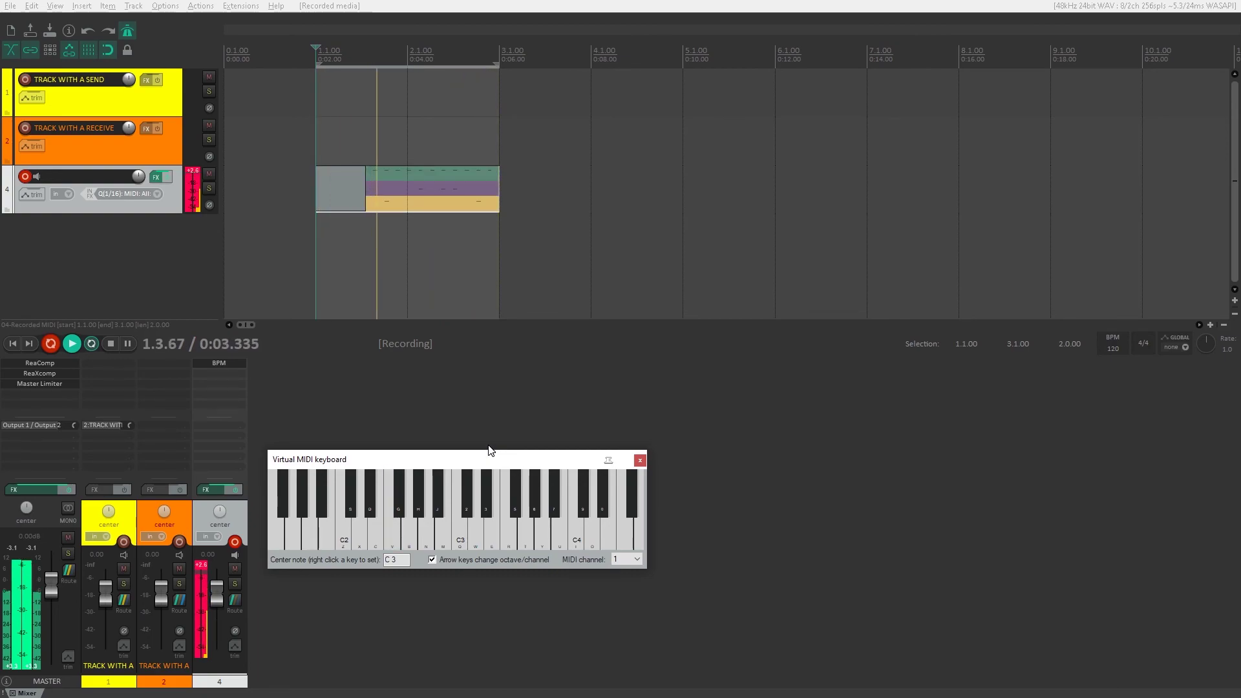
key("space")
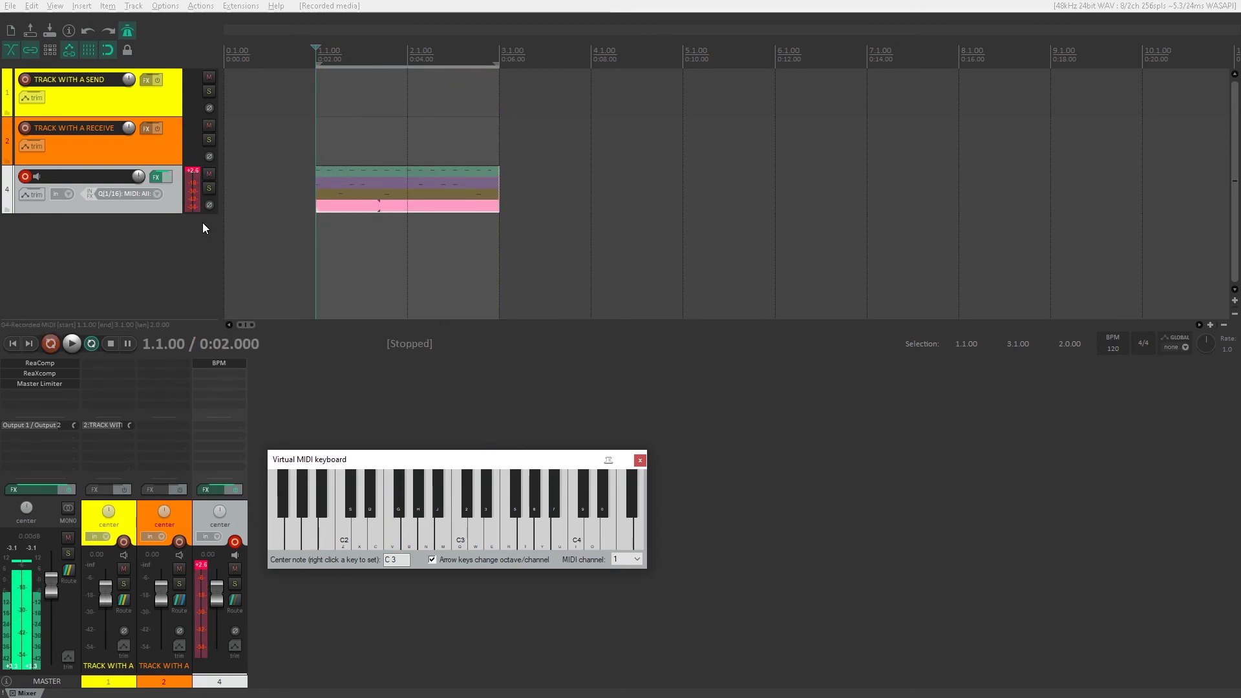